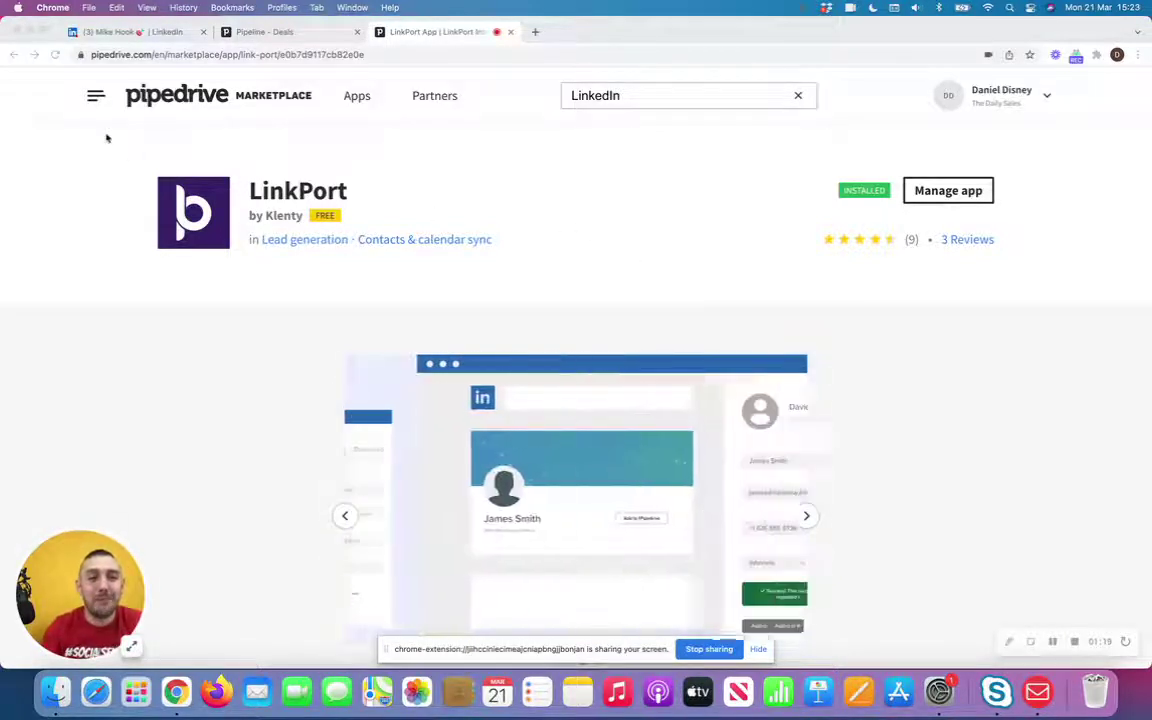
- View the sales VP's LinkedIn profile, start and cancel a Pipedrive import, then return home
click(140, 32)
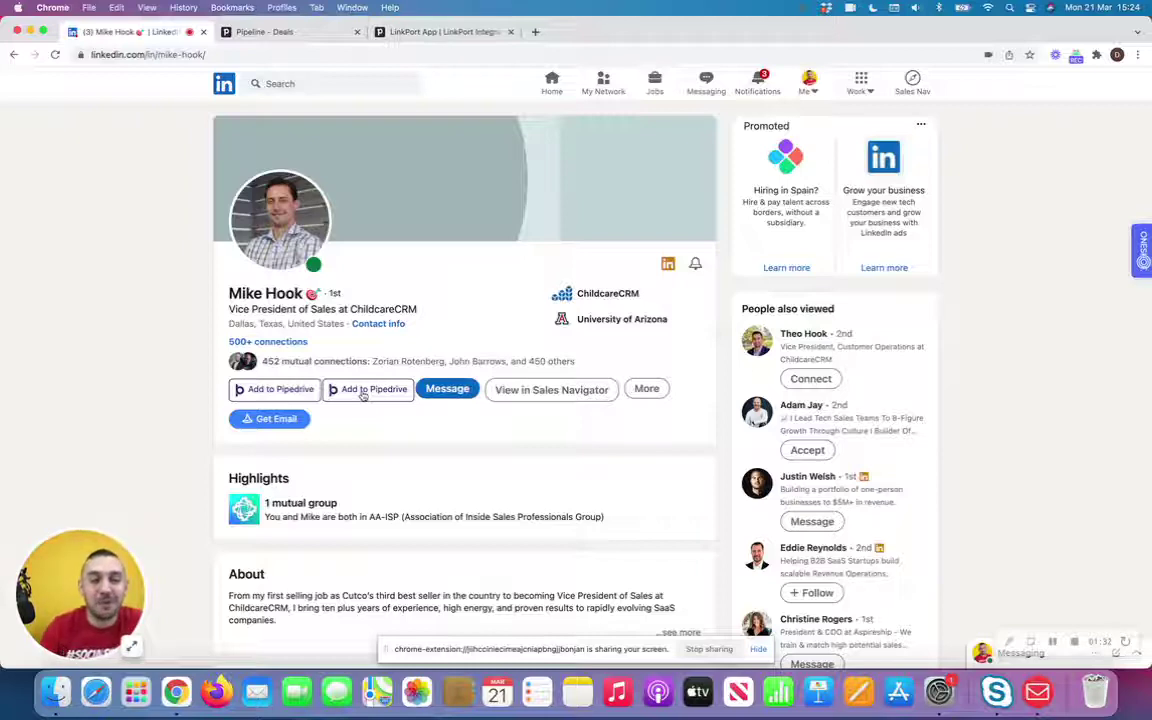
click(368, 391)
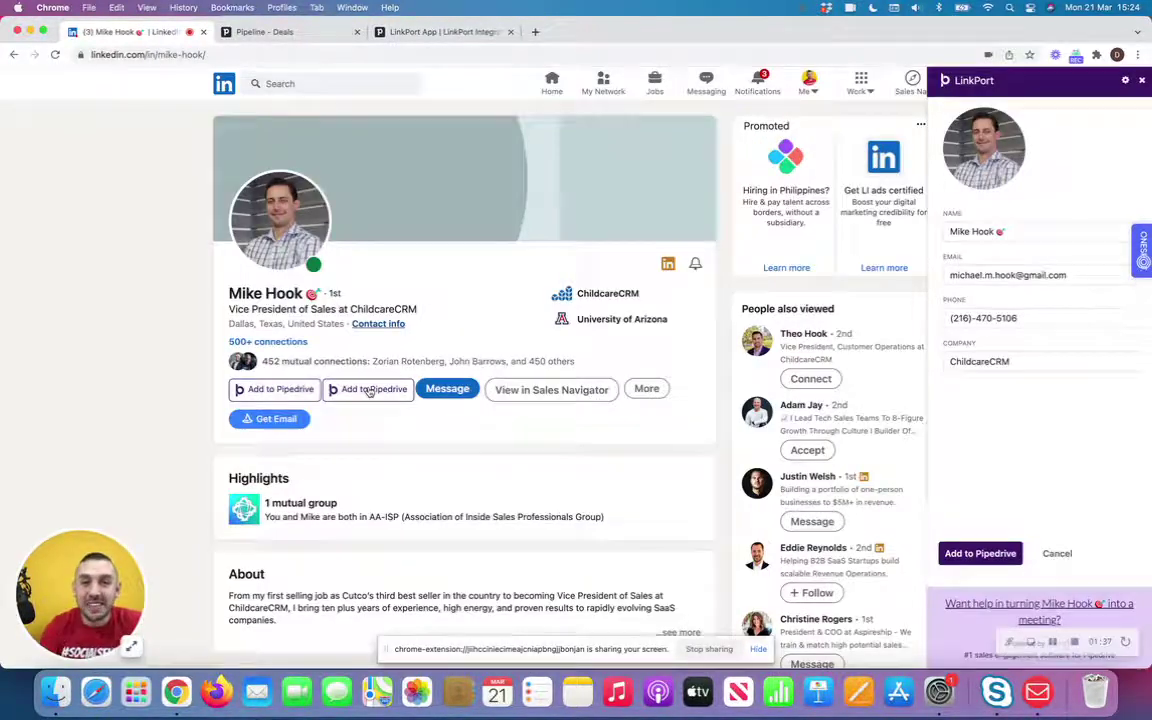
click(370, 392)
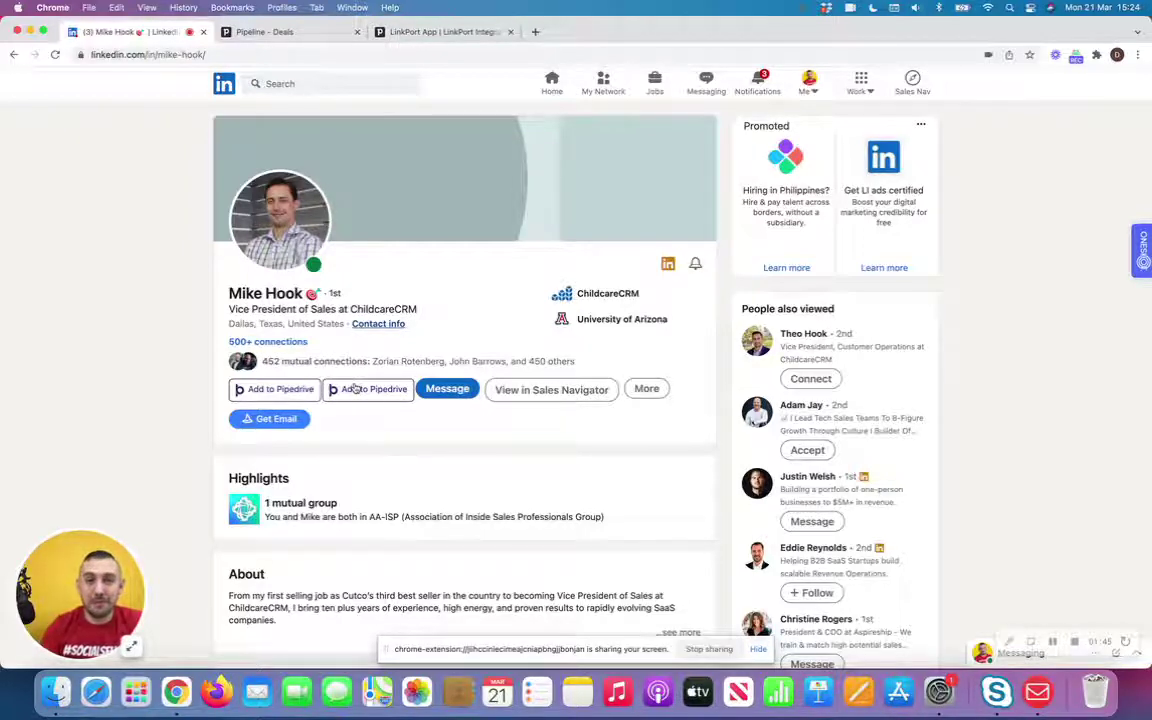
click(224, 85)
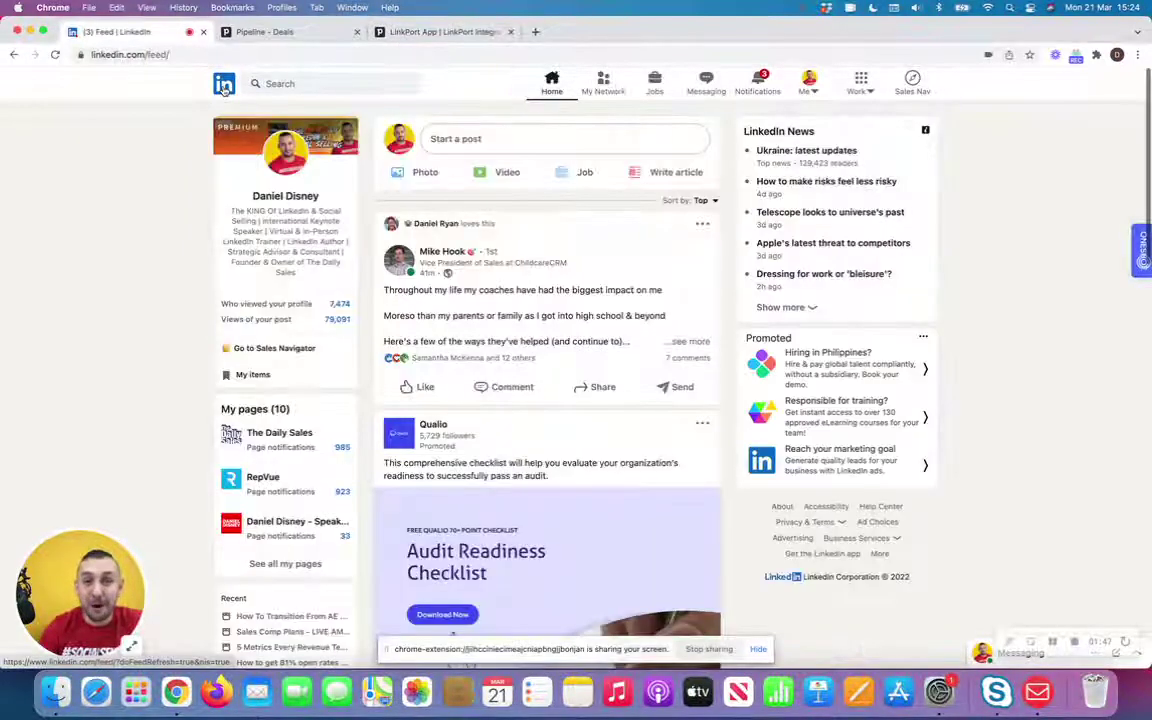
- Import a feed post author's LinkedIn profile into Pipedrive as a new contact
scroll(599, 327, down, 5)
scroll(599, 327, down, 5)
scroll(597, 328, down, 2)
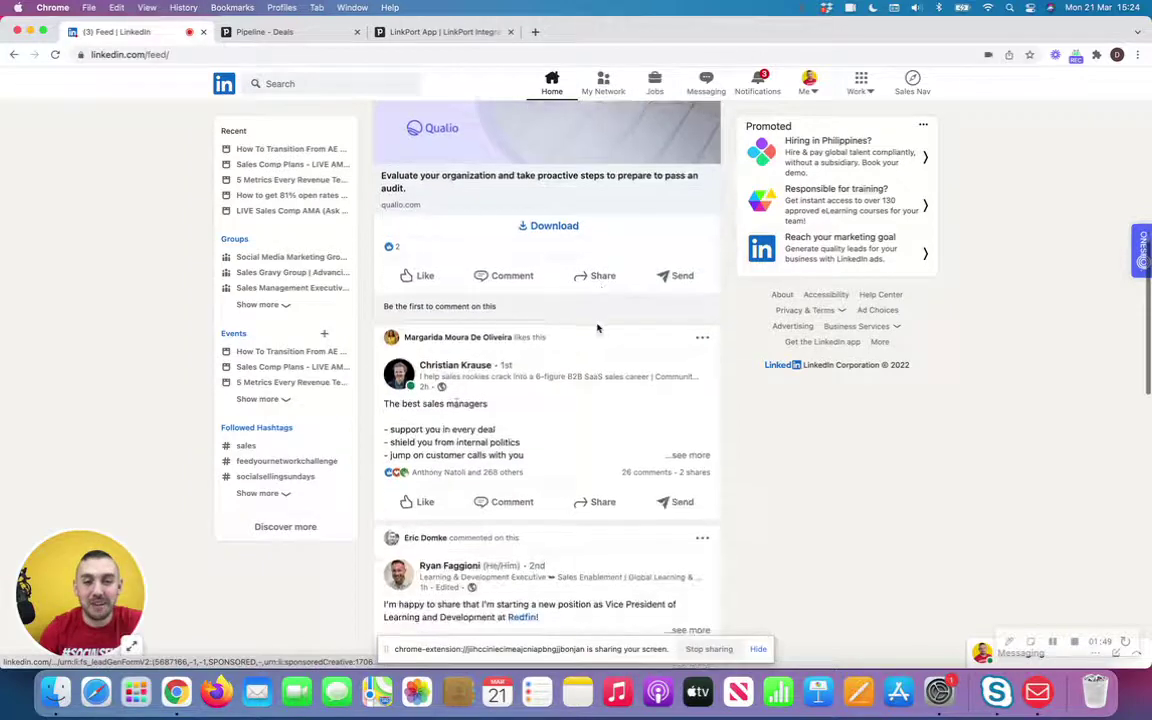
click(435, 366)
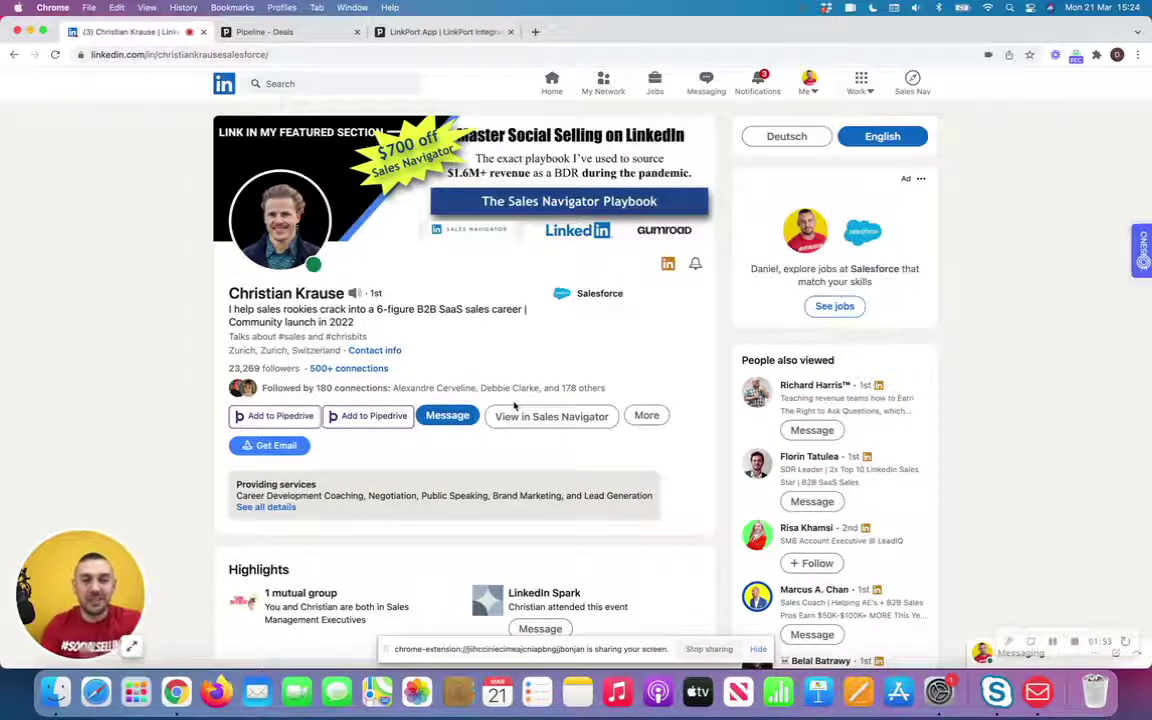
click(360, 417)
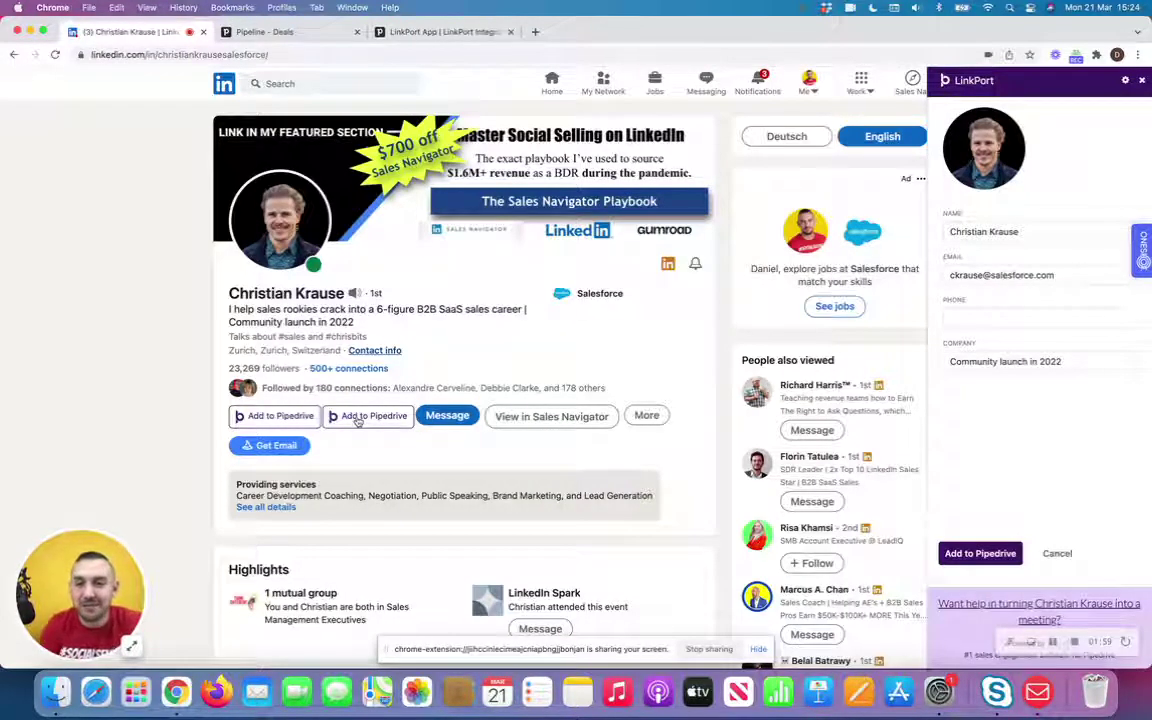
scroll(885, 480, down, 1)
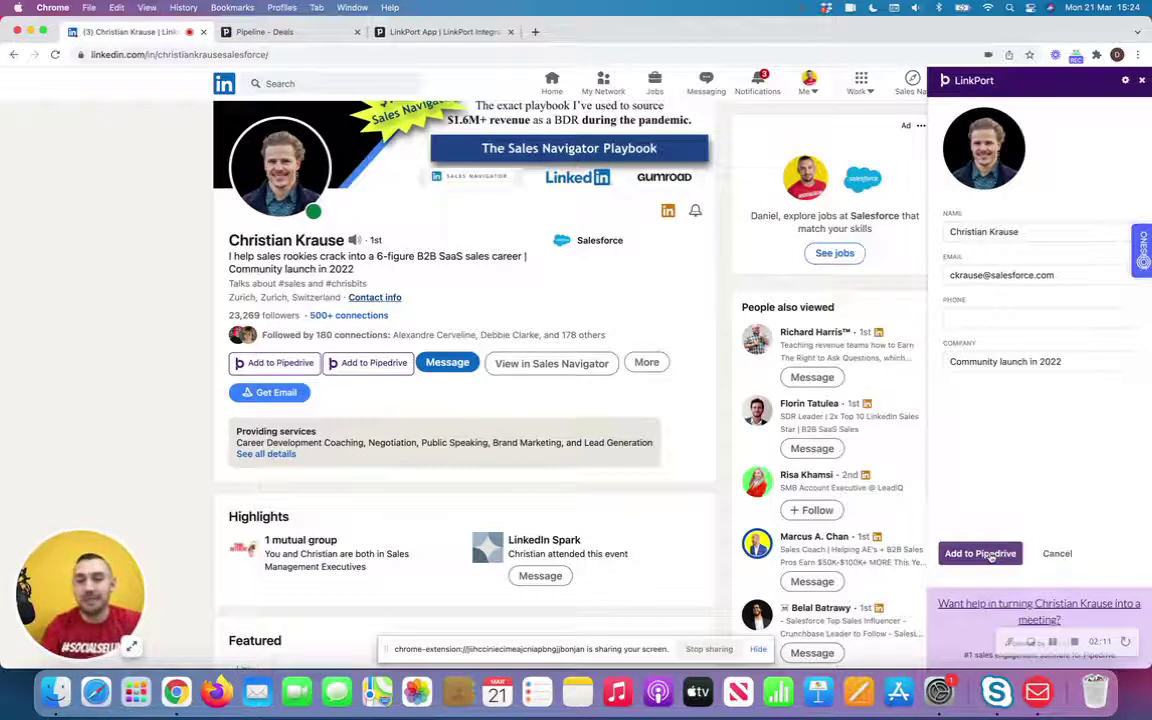
click(990, 556)
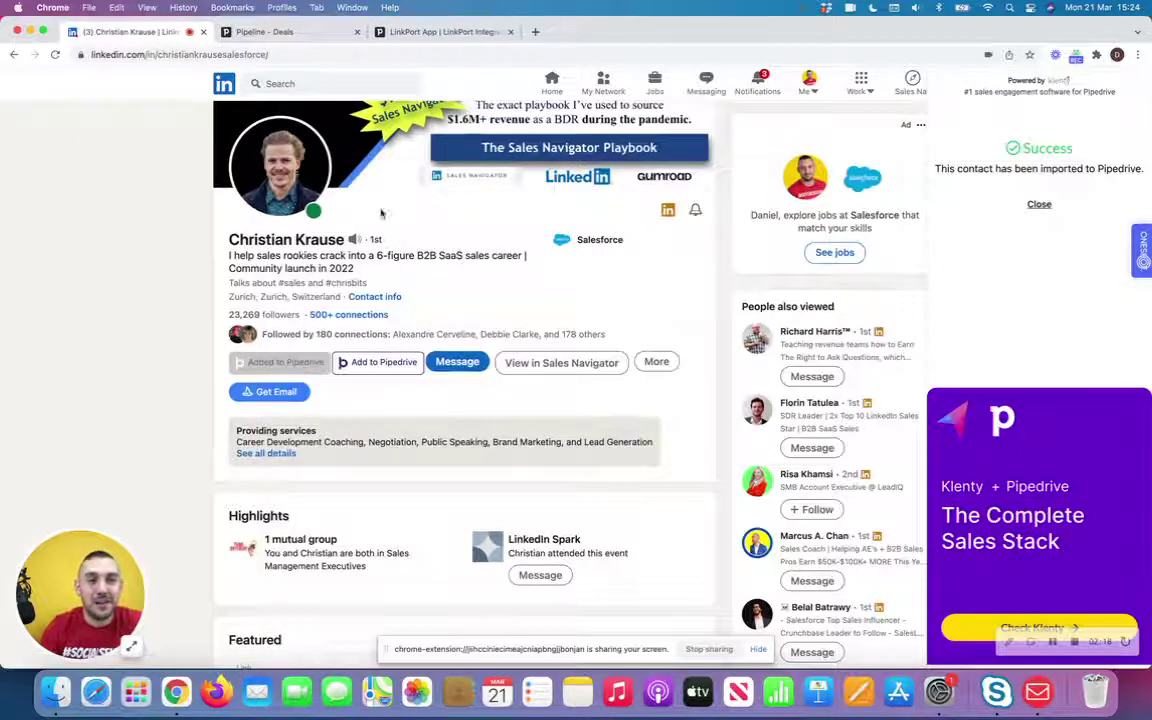
- Import a Closers Media post author's profile into Pipedrive, then switch to Pipedrive's Deals tab
click(222, 82)
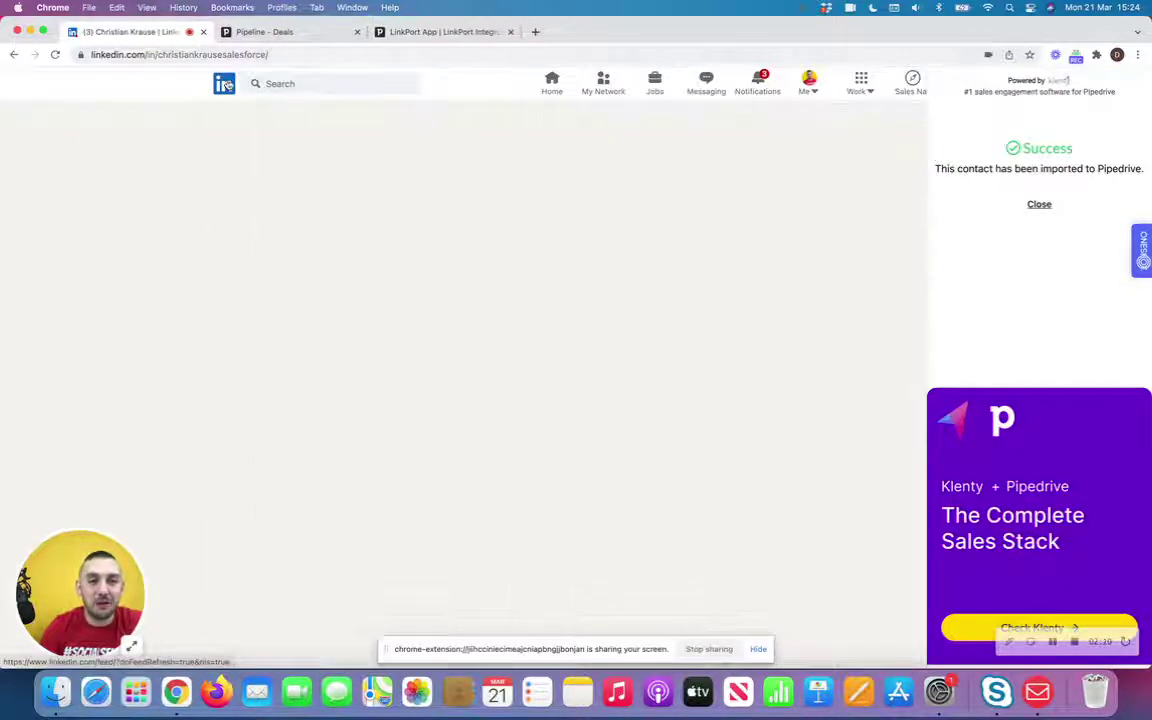
scroll(452, 381, down, 3)
scroll(455, 385, down, 2)
scroll(458, 388, down, 4)
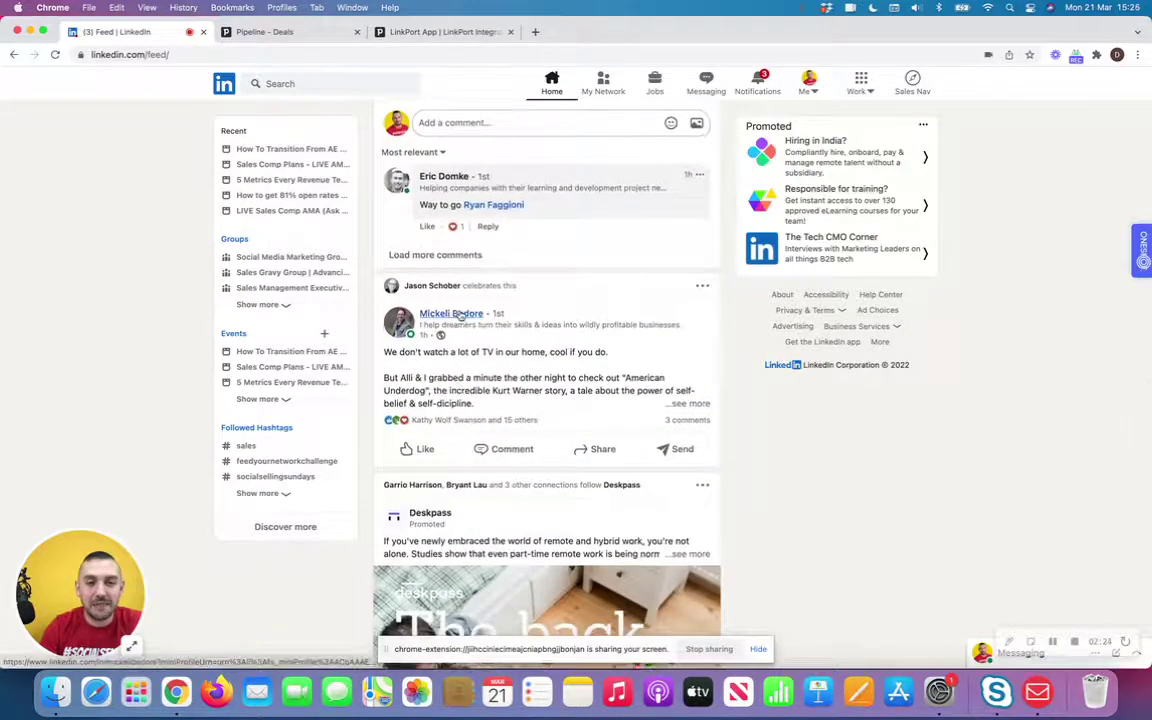
click(460, 315)
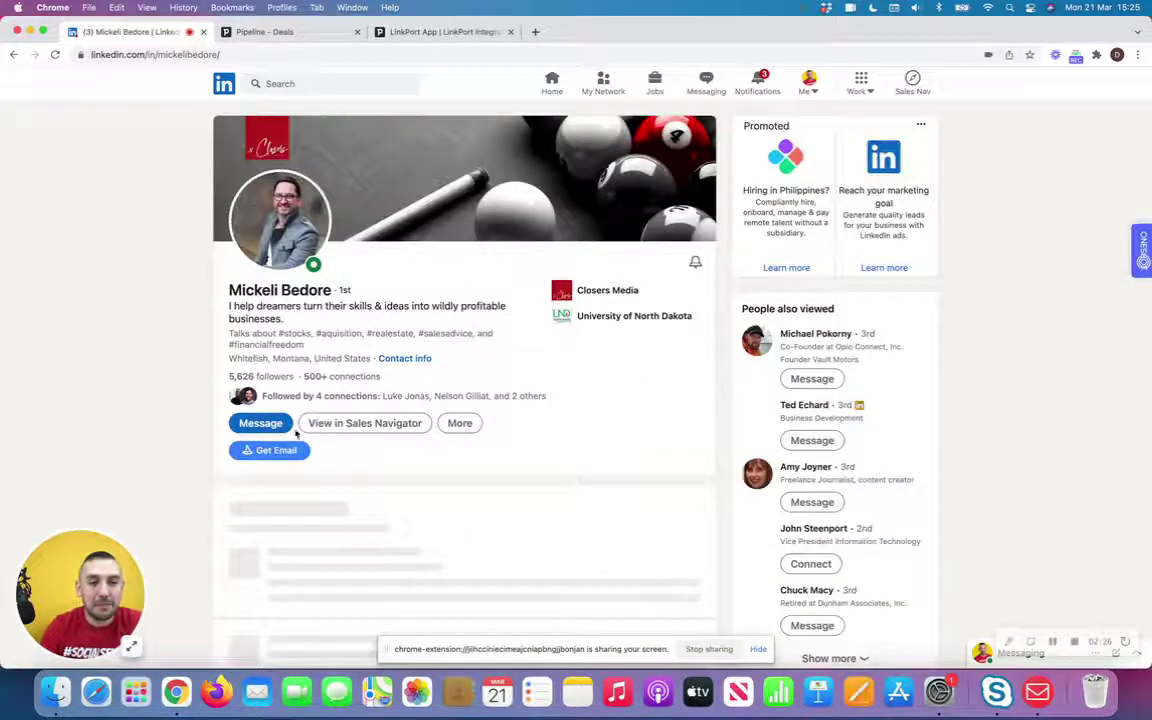
click(360, 425)
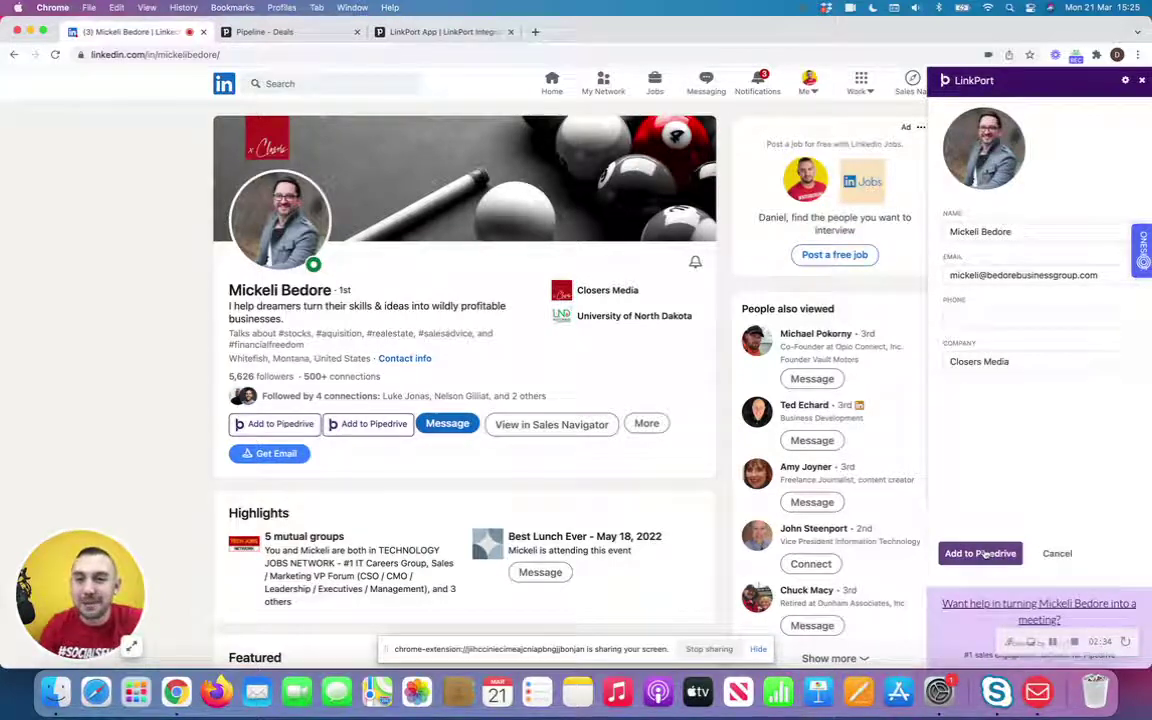
click(981, 553)
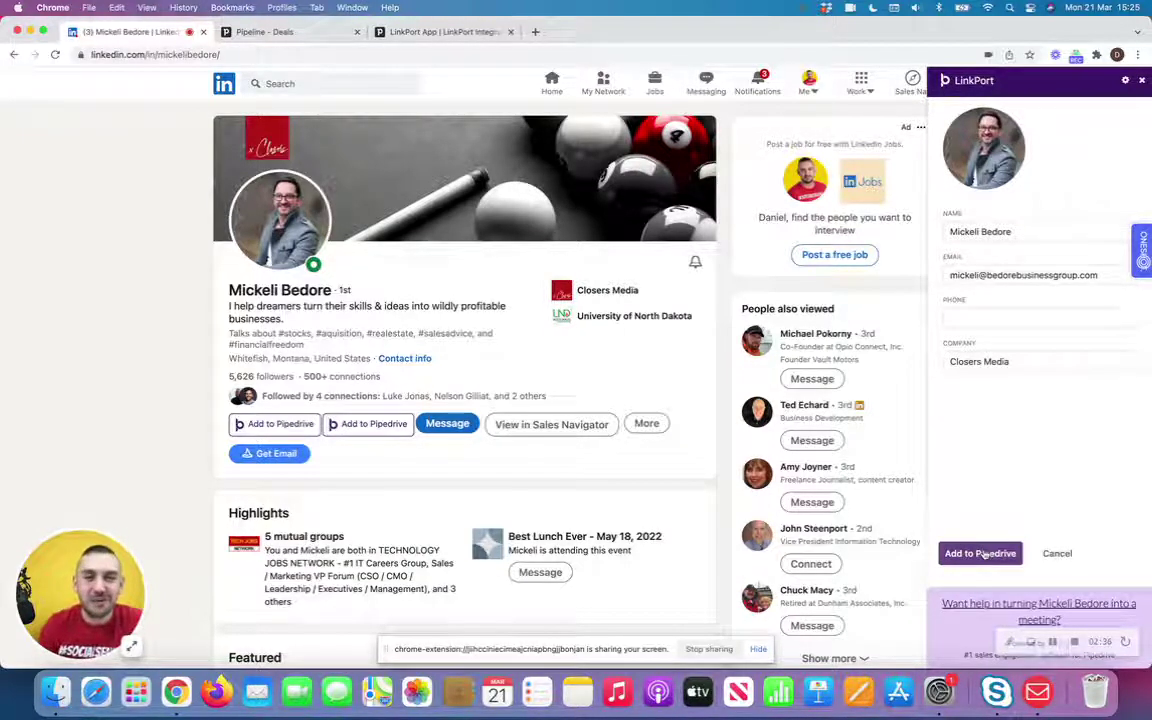
click(276, 30)
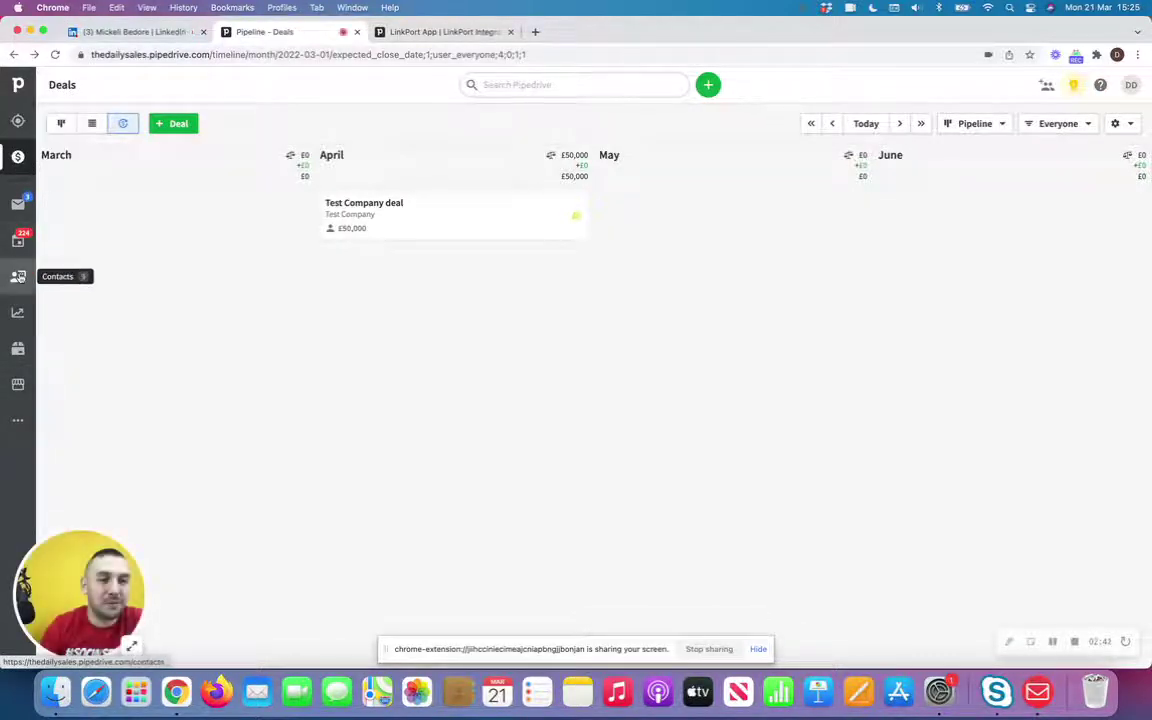
- Open Pipedrive's People list and scan its columns for the two imported contacts
click(18, 276)
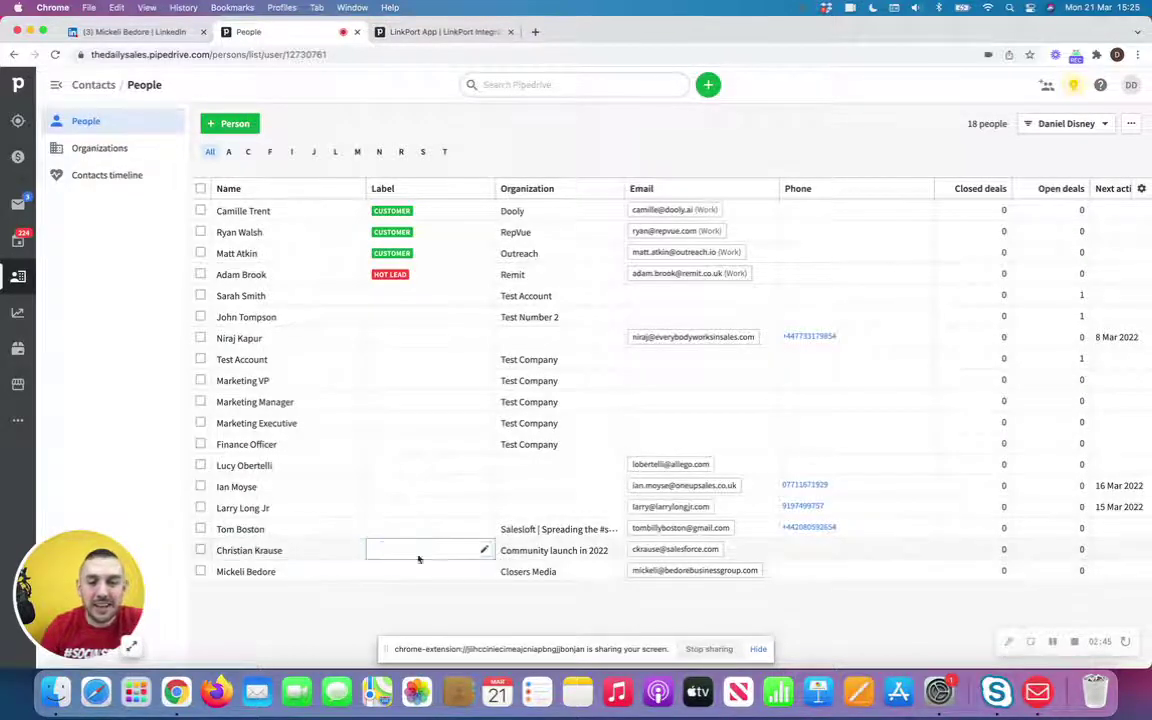
mouse_move(675, 549)
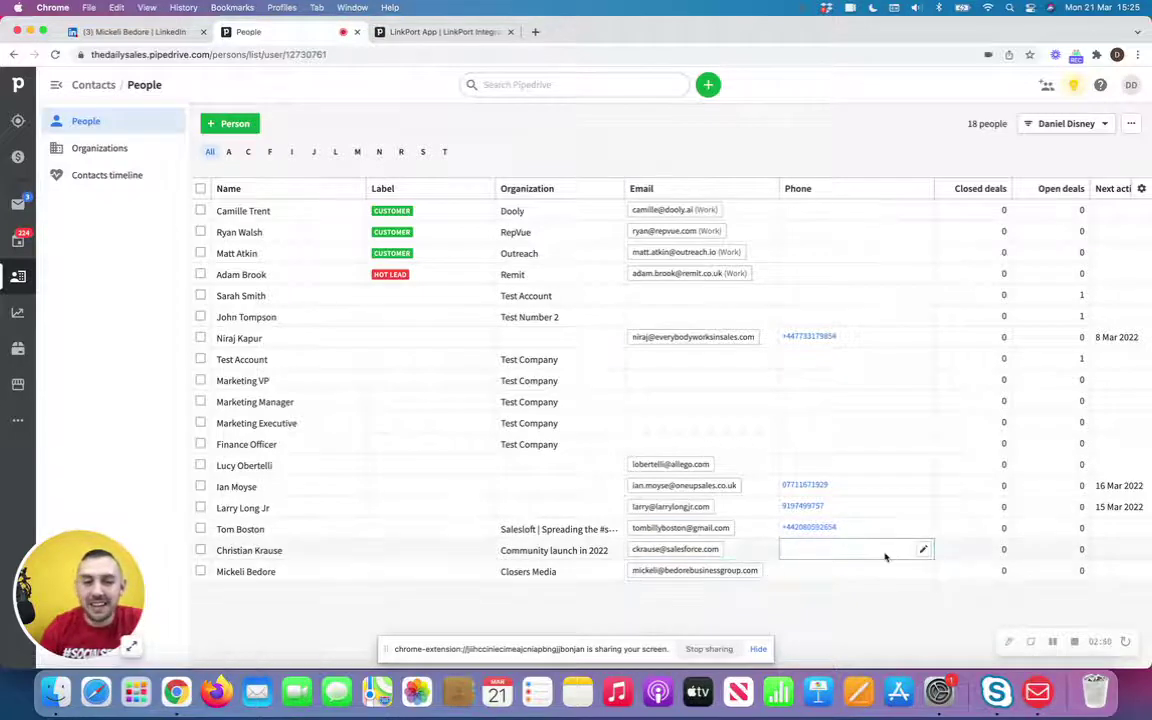
scroll(885, 555, right, 3)
scroll(883, 556, left, 3)
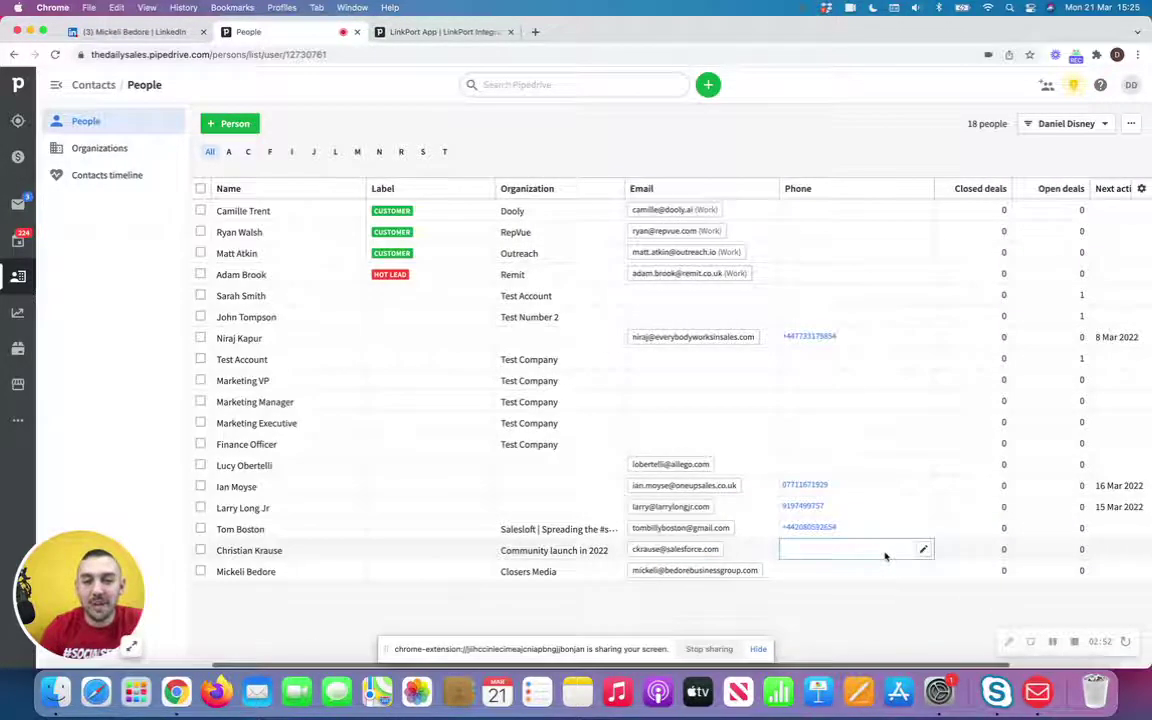